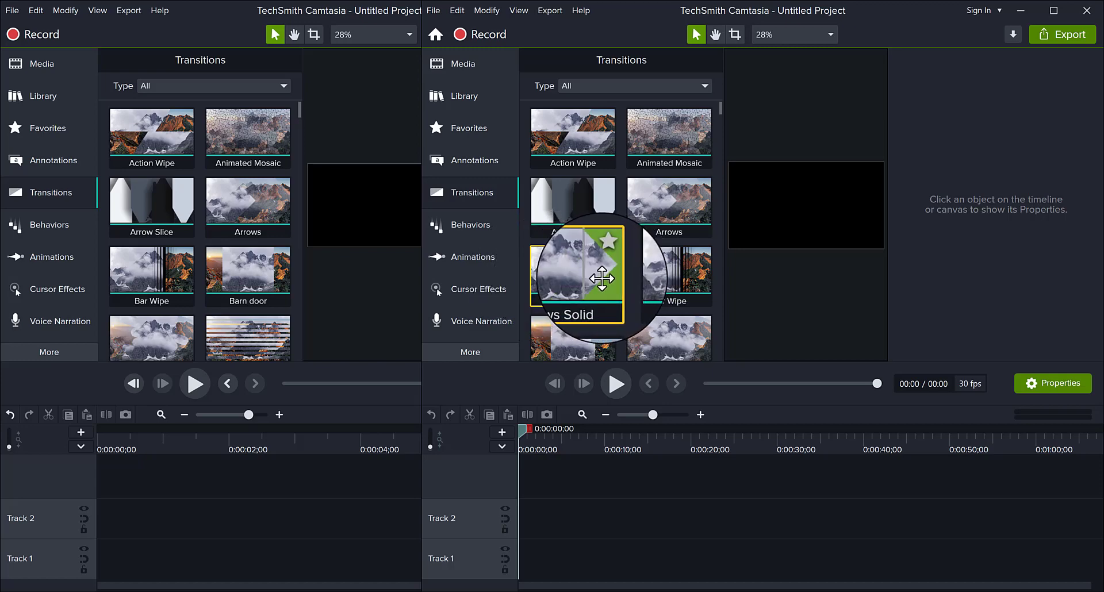
Scroll to the B transitions and preview Bubbles 2 and Burn.
scroll(528, 214, down, 5)
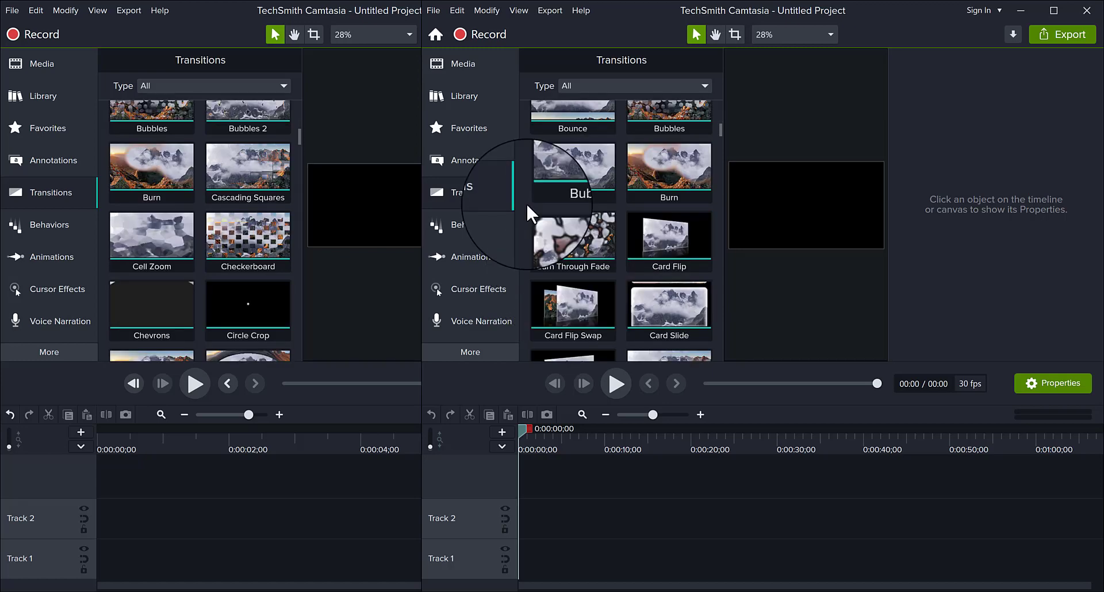
click(570, 229)
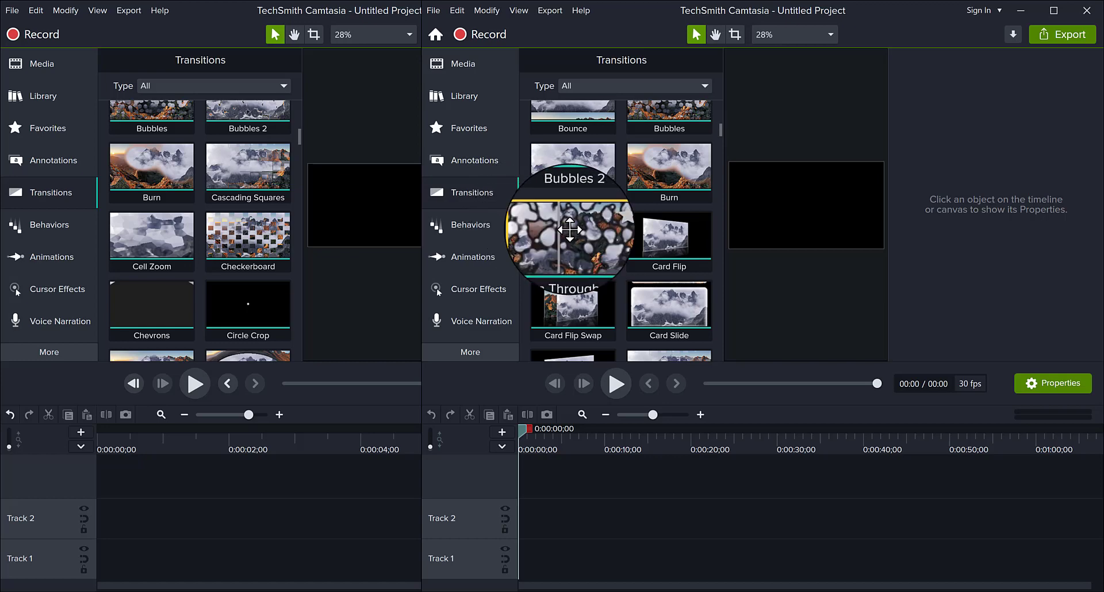
click(129, 196)
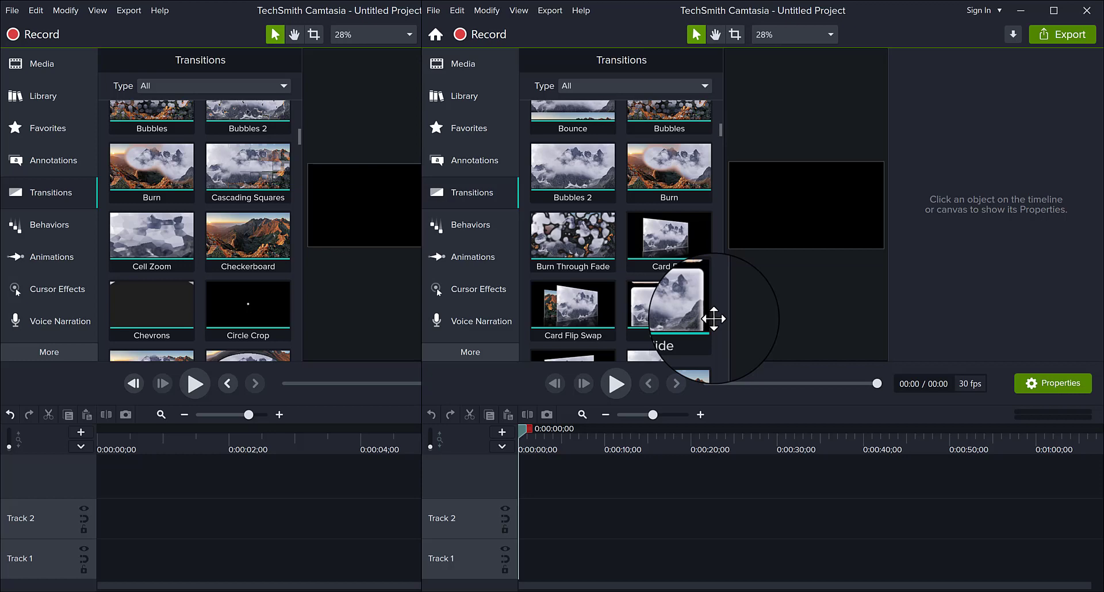
mouse_move(668, 306)
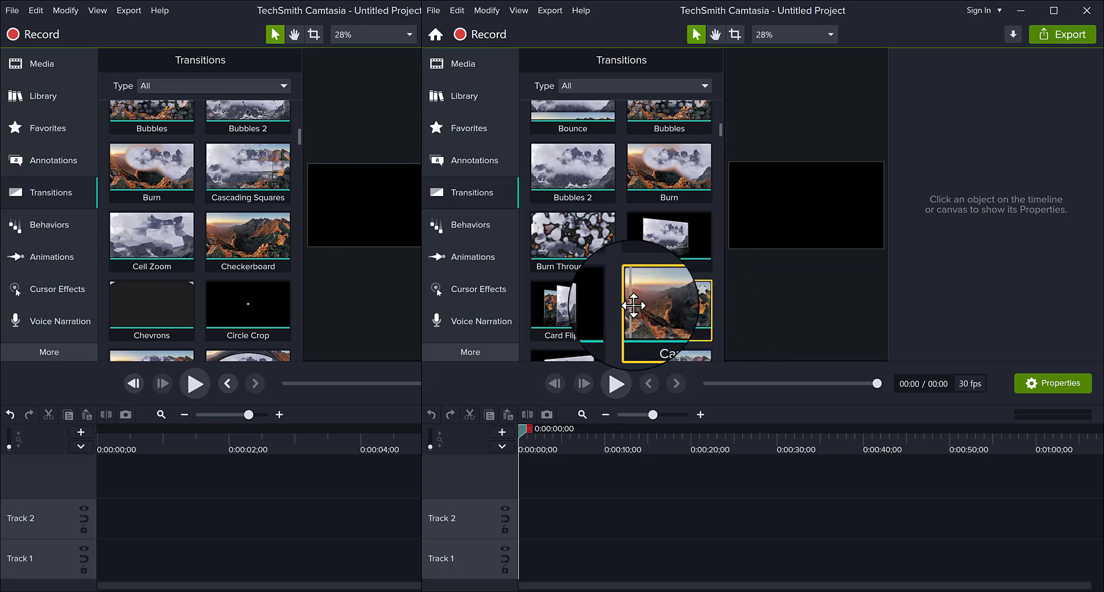
Scroll through the C and D transitions down to Diagonal Slice, Distorted Fall, Drawbridge and Drop.
scroll(604, 259, down, 3)
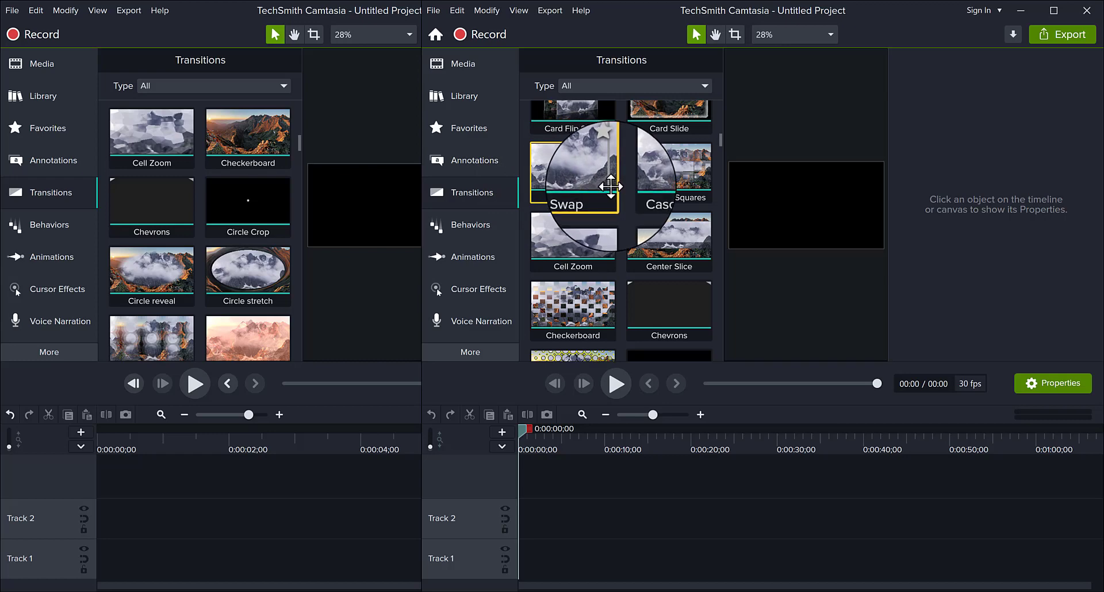
mouse_move(670, 244)
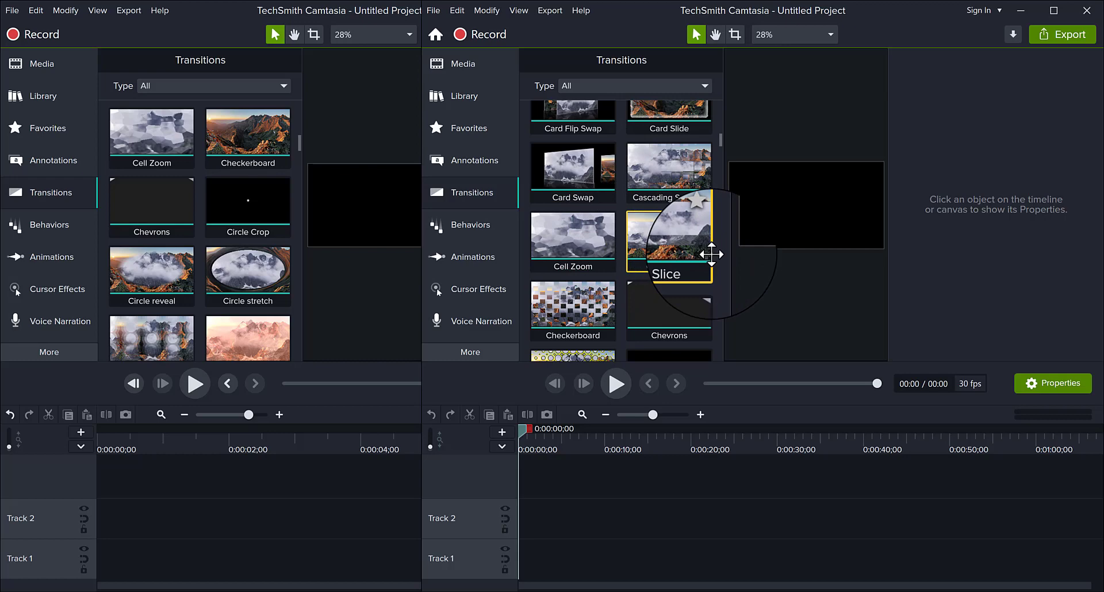
scroll(711, 253, down, 3)
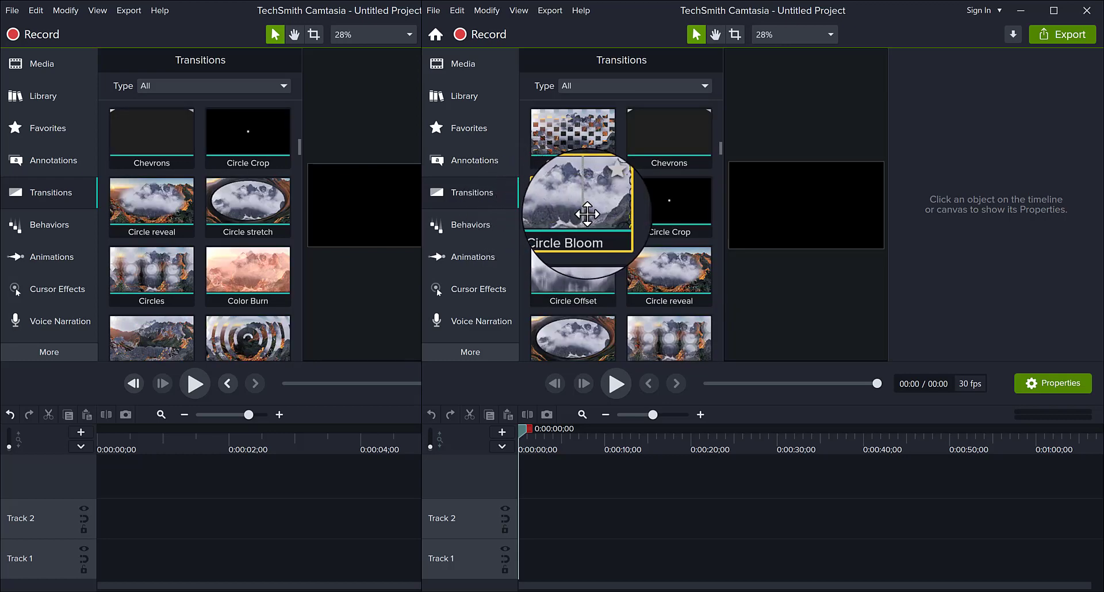
scroll(547, 201, down, 1)
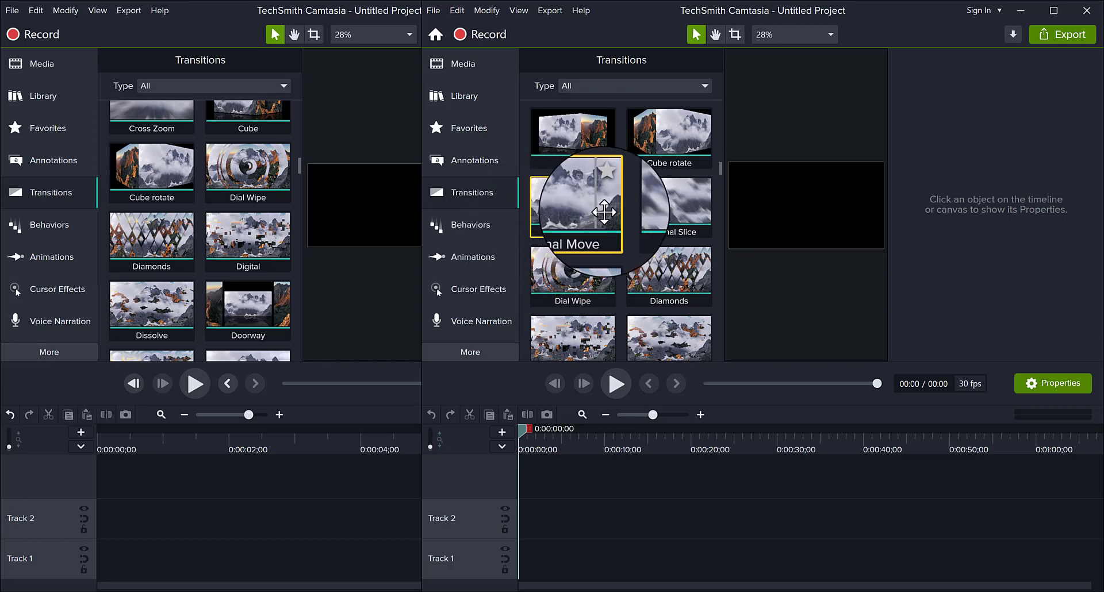
mouse_move(573, 198)
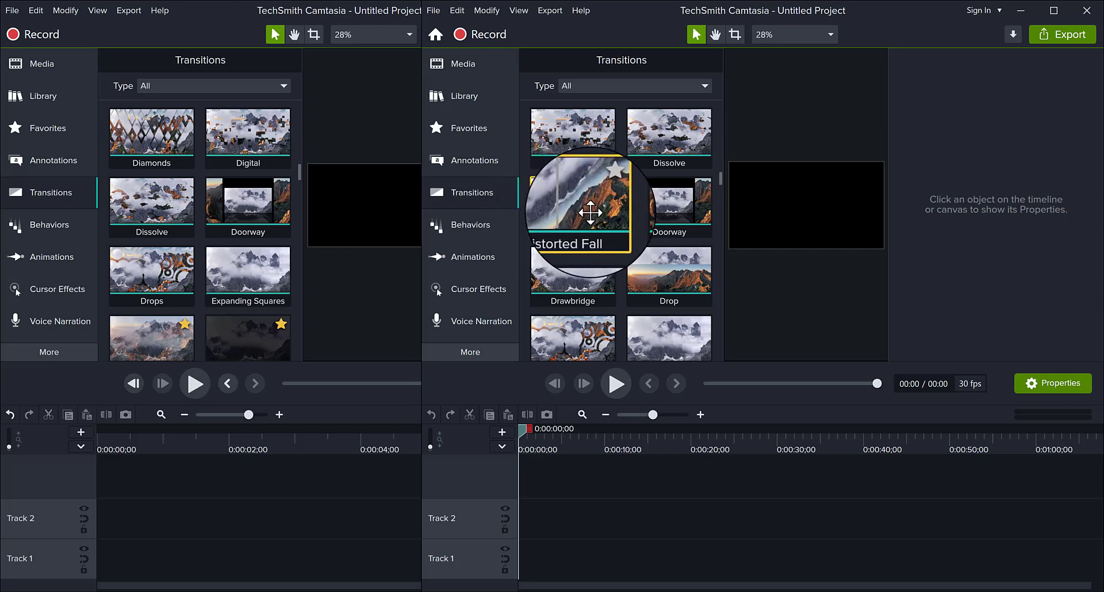
Preview Drawbridge, then star the Inward transition beside Iris as a 2022 favorite.
click(535, 274)
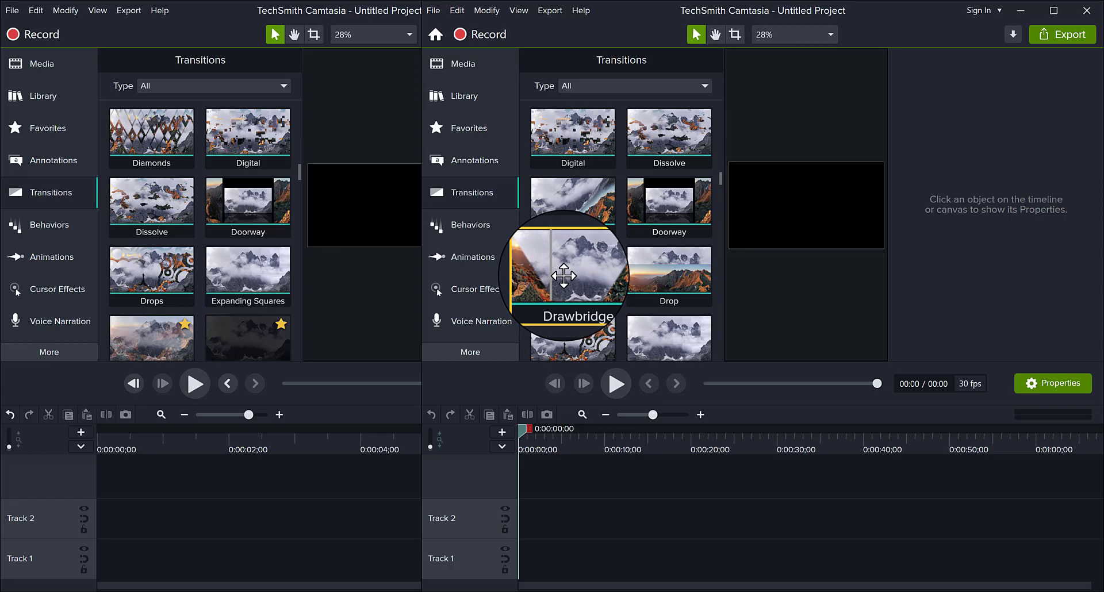
scroll(617, 278, down, 2)
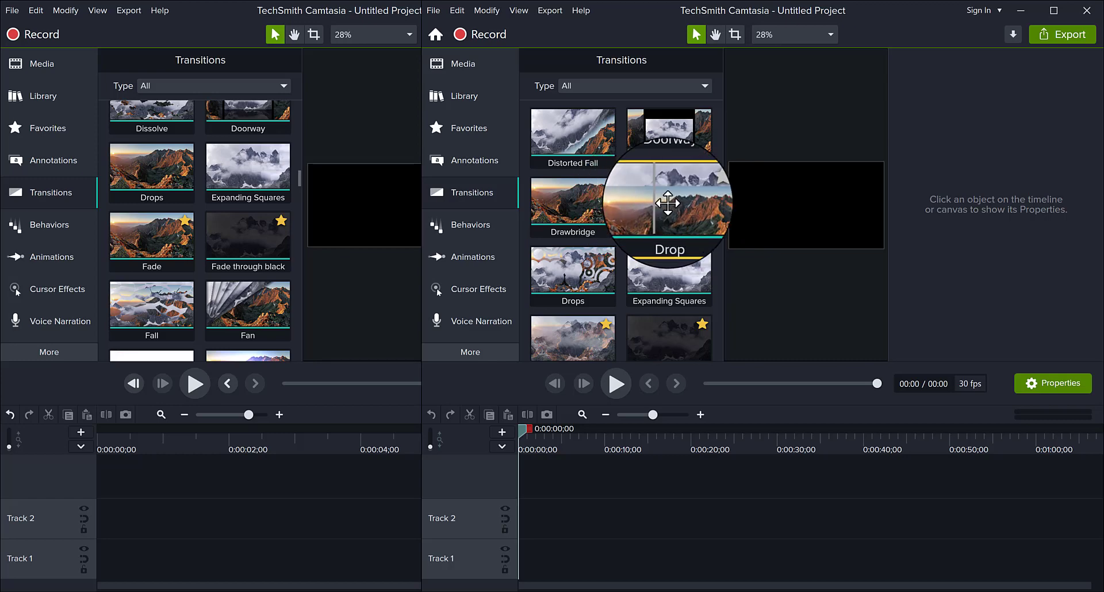
scroll(719, 221, down, 5)
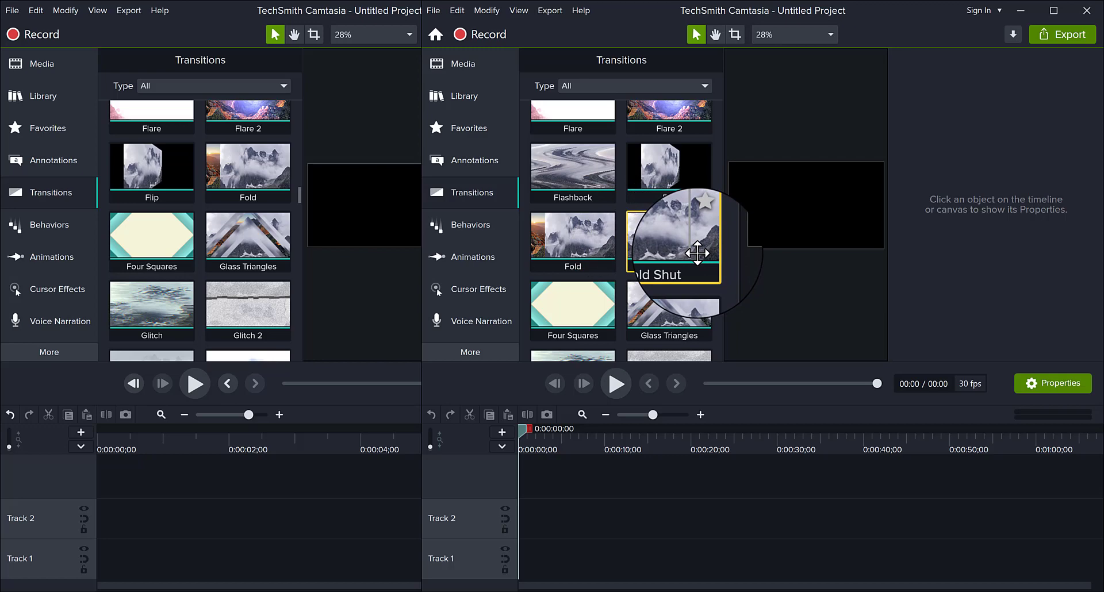
scroll(699, 253, down, 5)
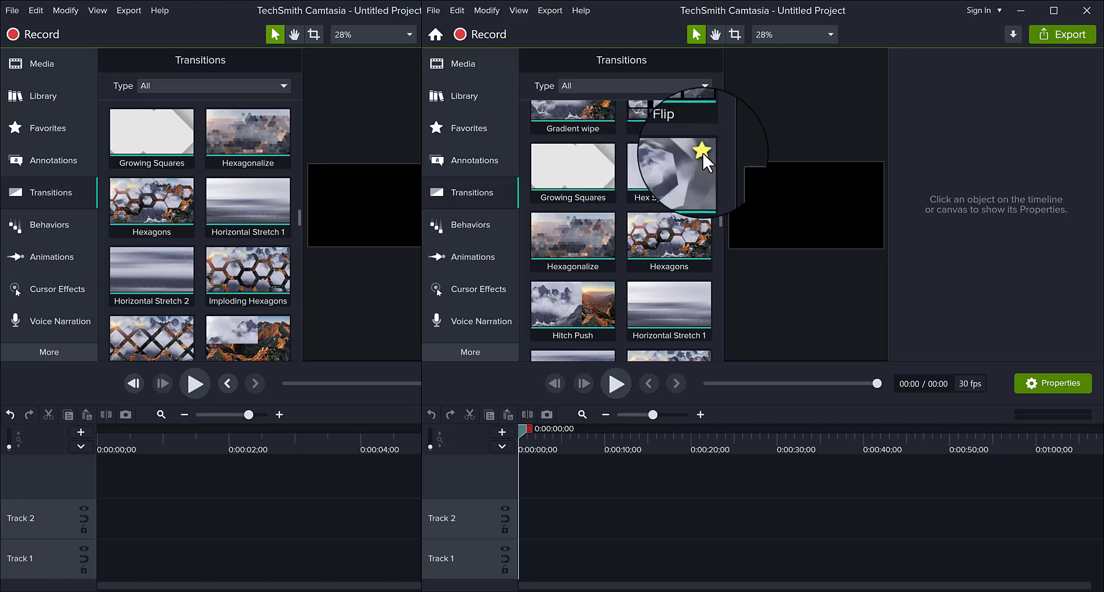
scroll(707, 164, down, 2)
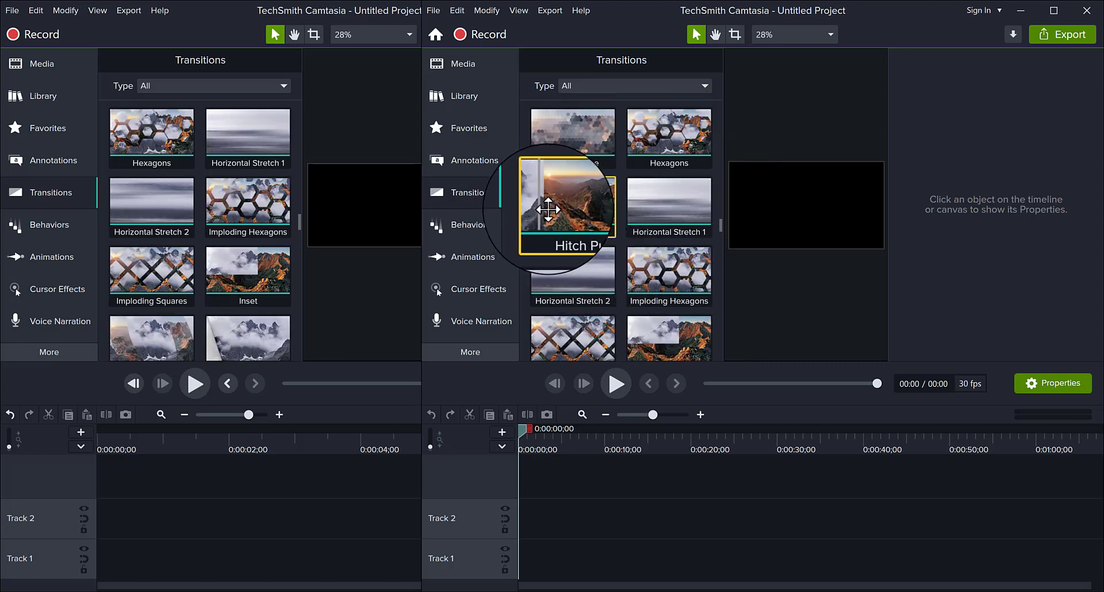
scroll(567, 190, down, 4)
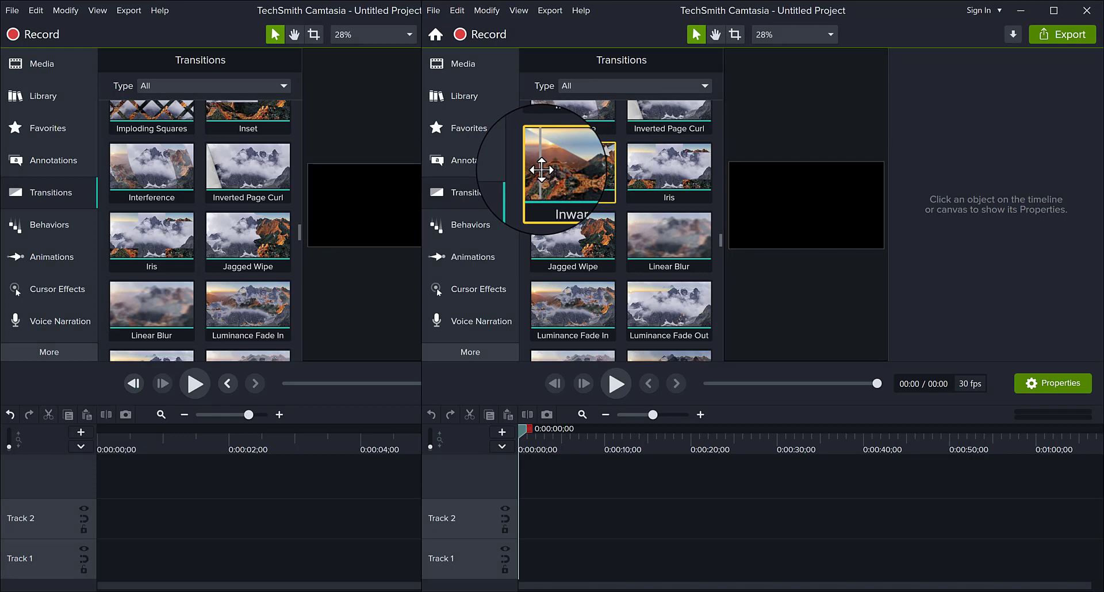
mouse_move(572, 164)
click(607, 153)
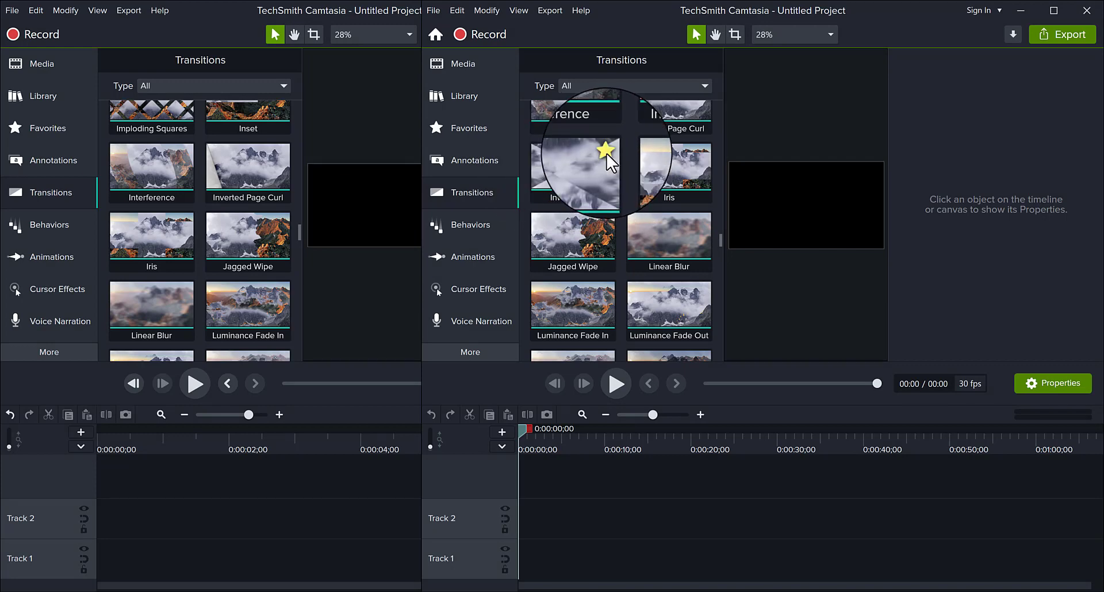
scroll(639, 276, down, 5)
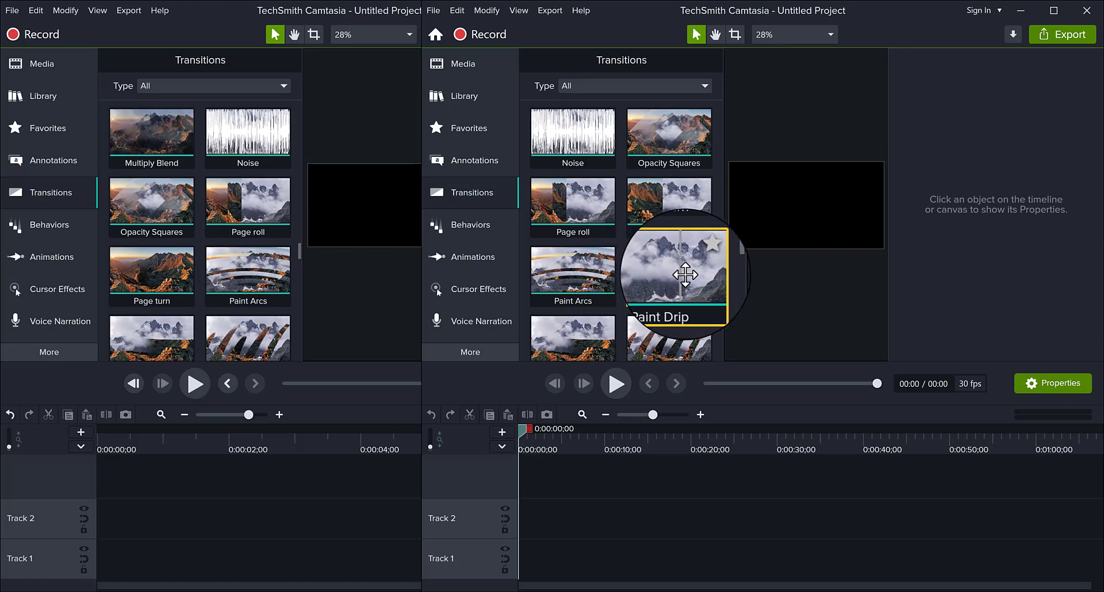
mouse_move(669, 271)
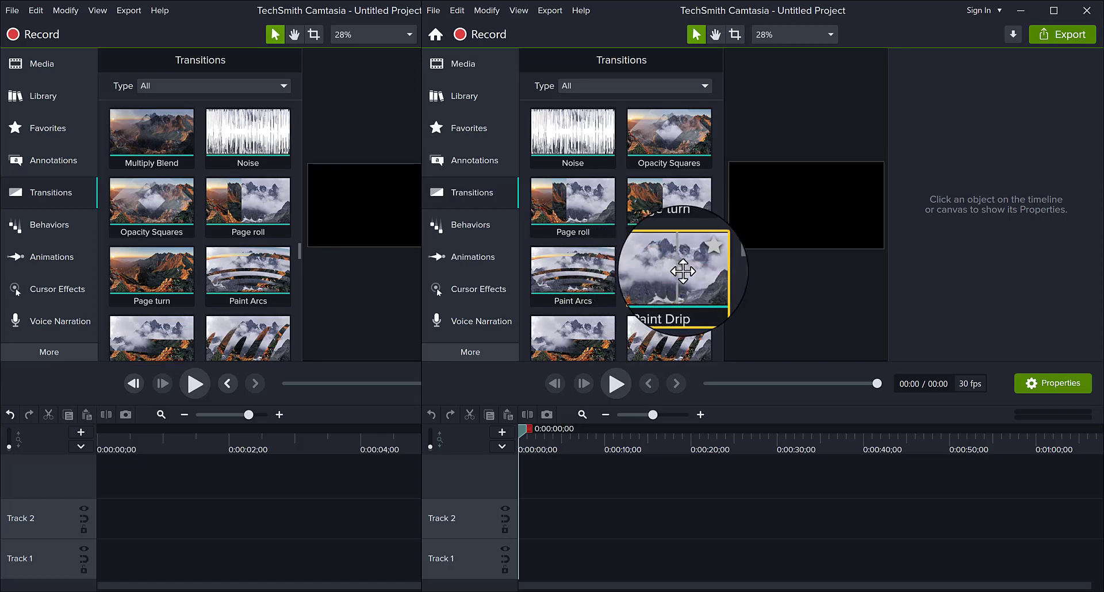
Scroll both lists to Zoom In, past Square Drops, Static, Swirl Spin and Wipe.
scroll(663, 270, down, 5)
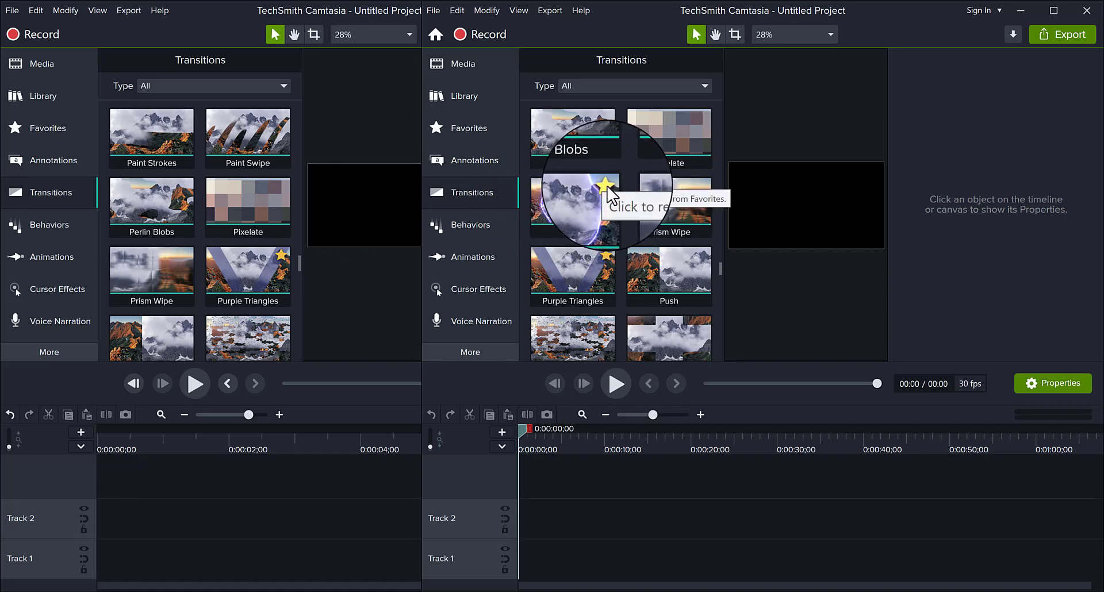
scroll(615, 201, down, 2)
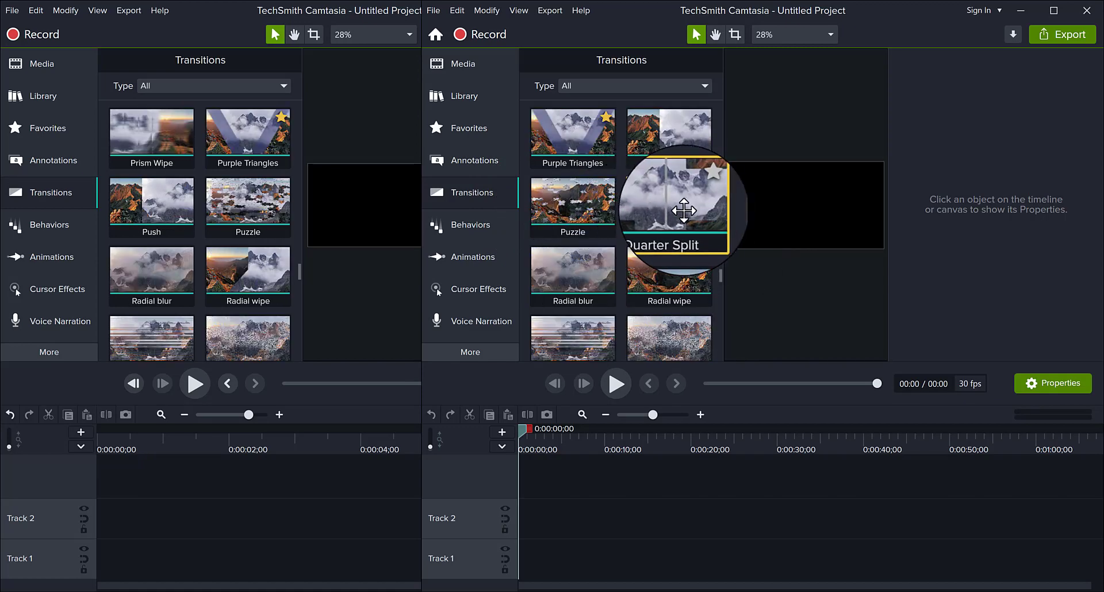
scroll(639, 213, down, 3)
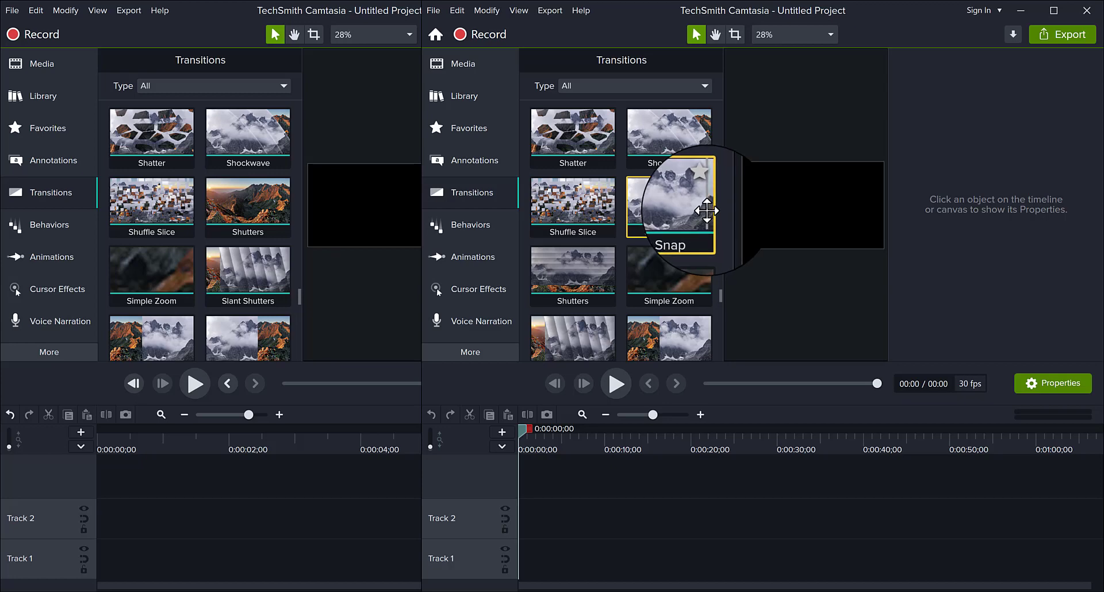
scroll(707, 210, down, 3)
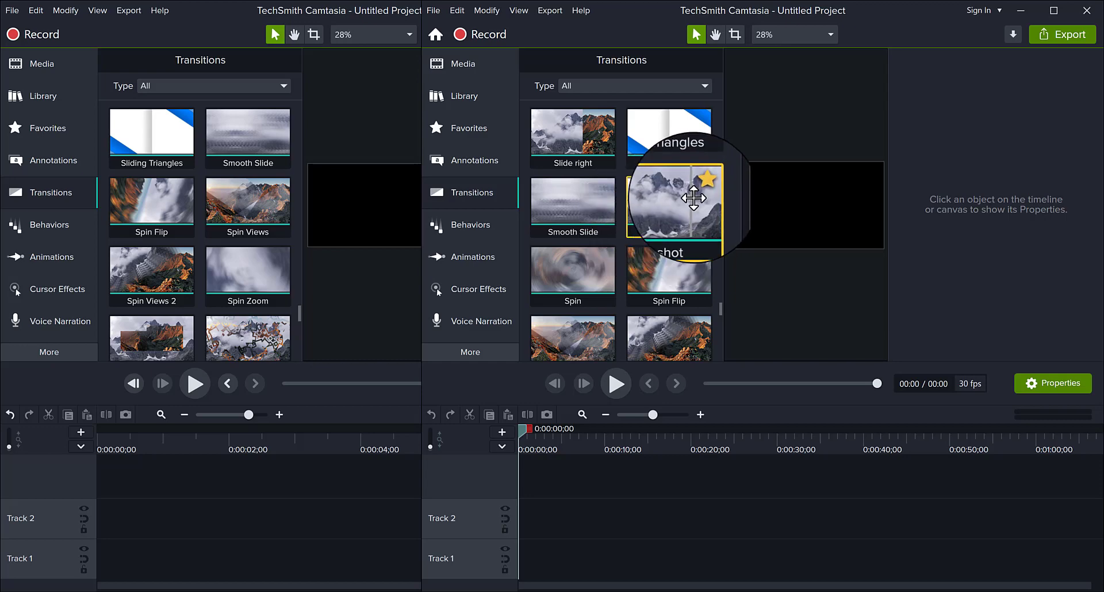
mouse_move(571, 269)
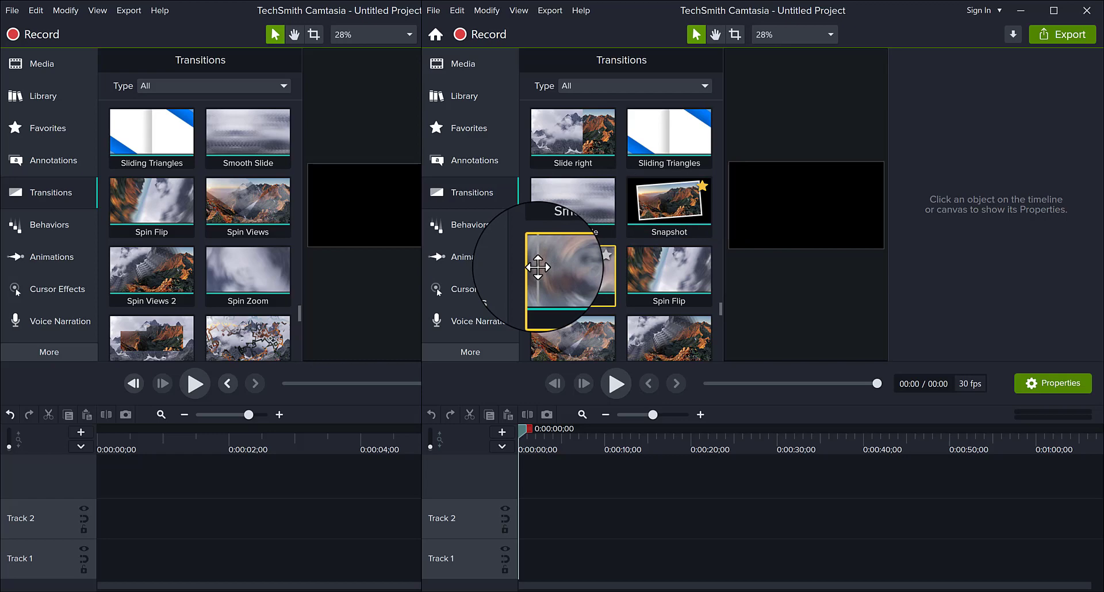
scroll(584, 279, down, 2)
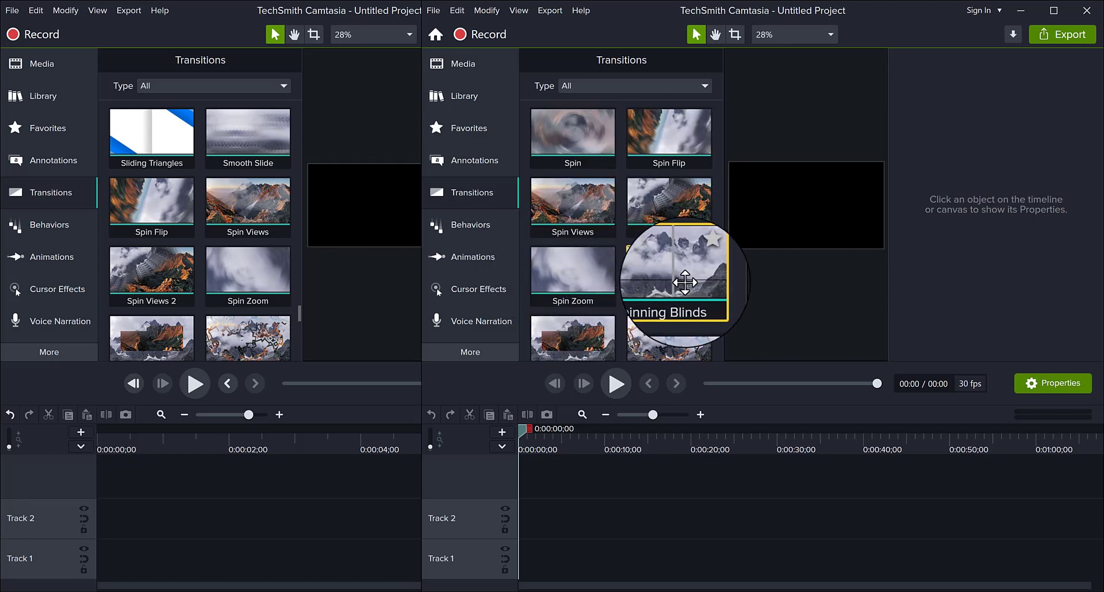
scroll(540, 281, down, 2)
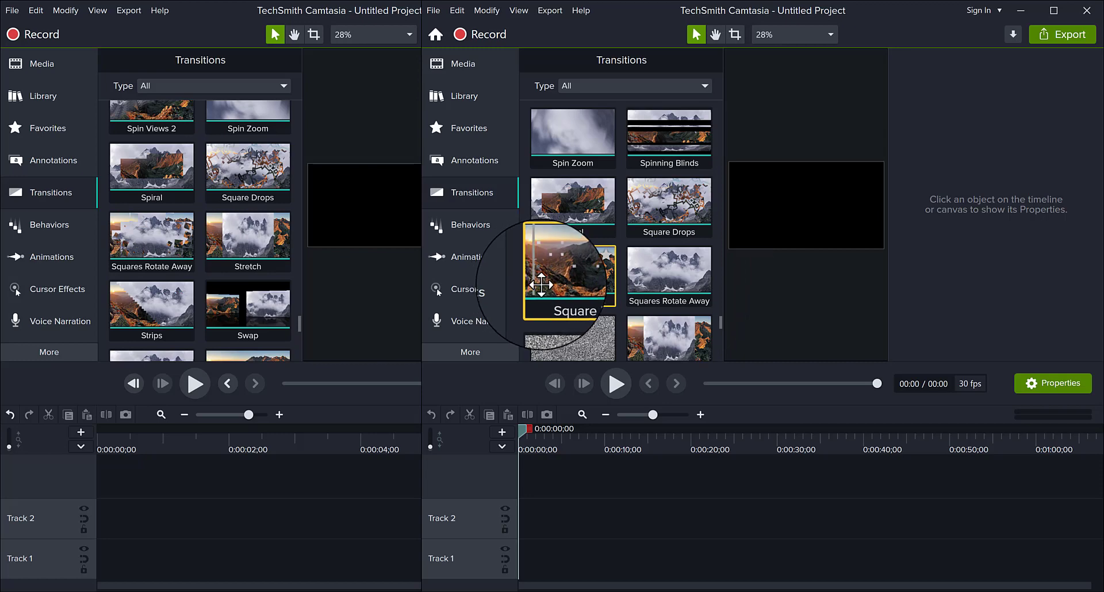
scroll(552, 287, down, 1)
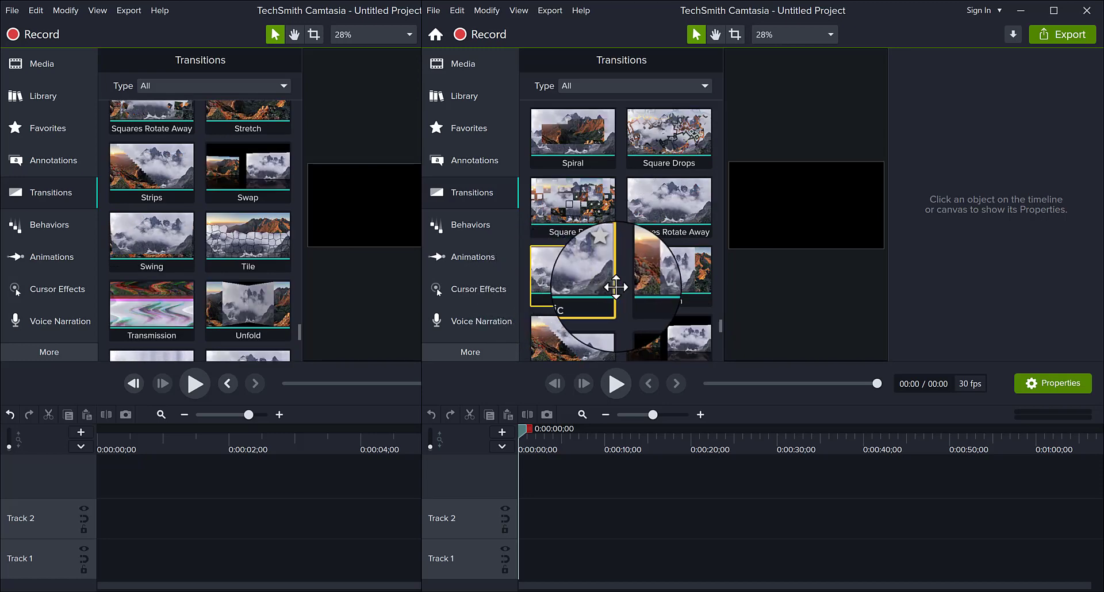
scroll(621, 247, down, 2)
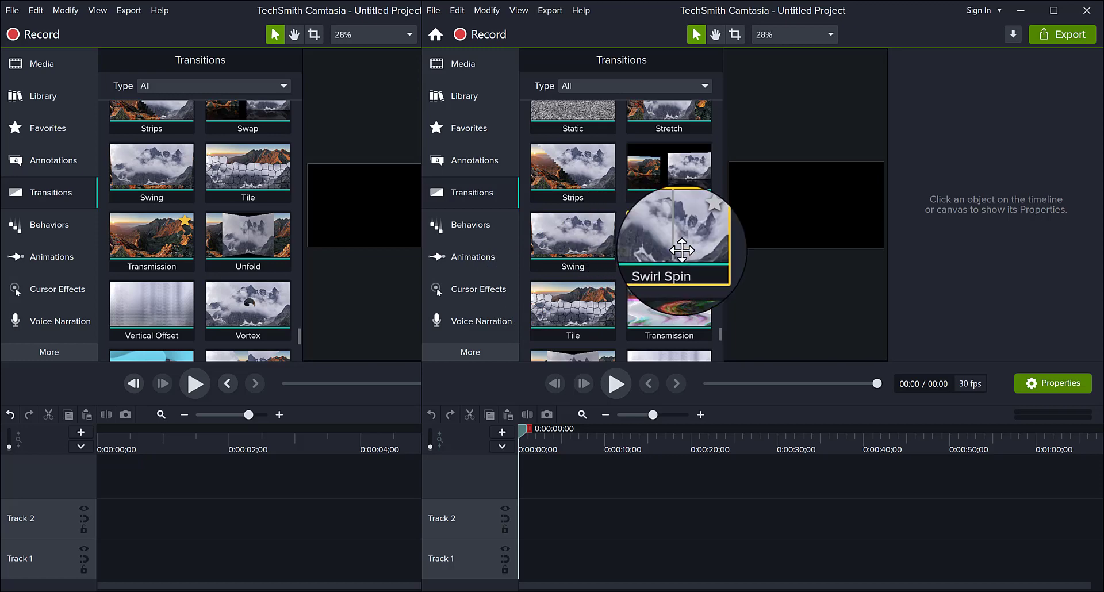
scroll(705, 253, down, 4)
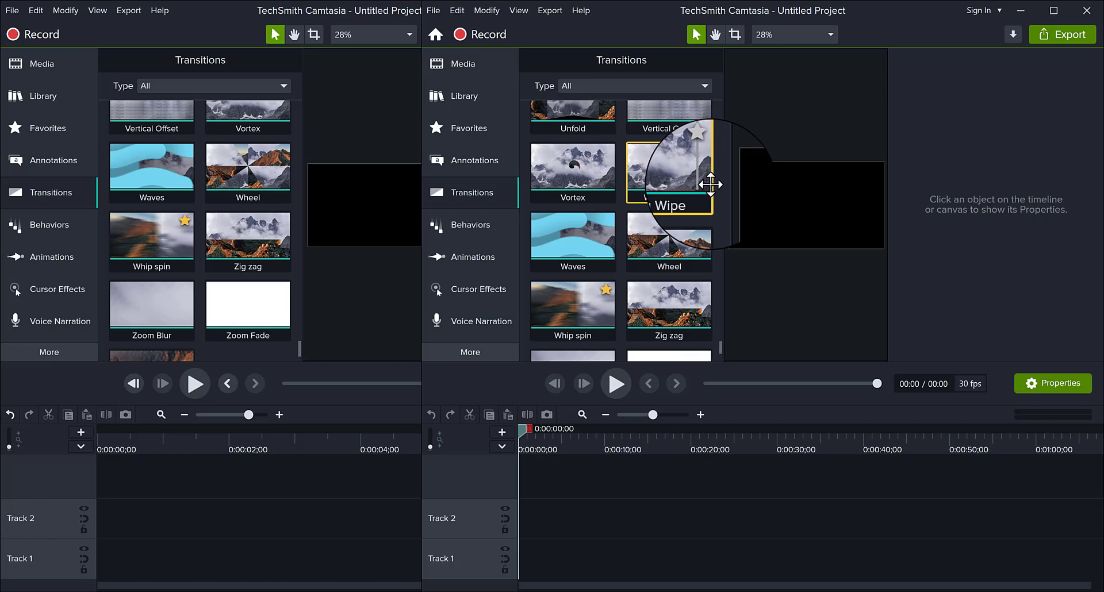
scroll(635, 315, down, 2)
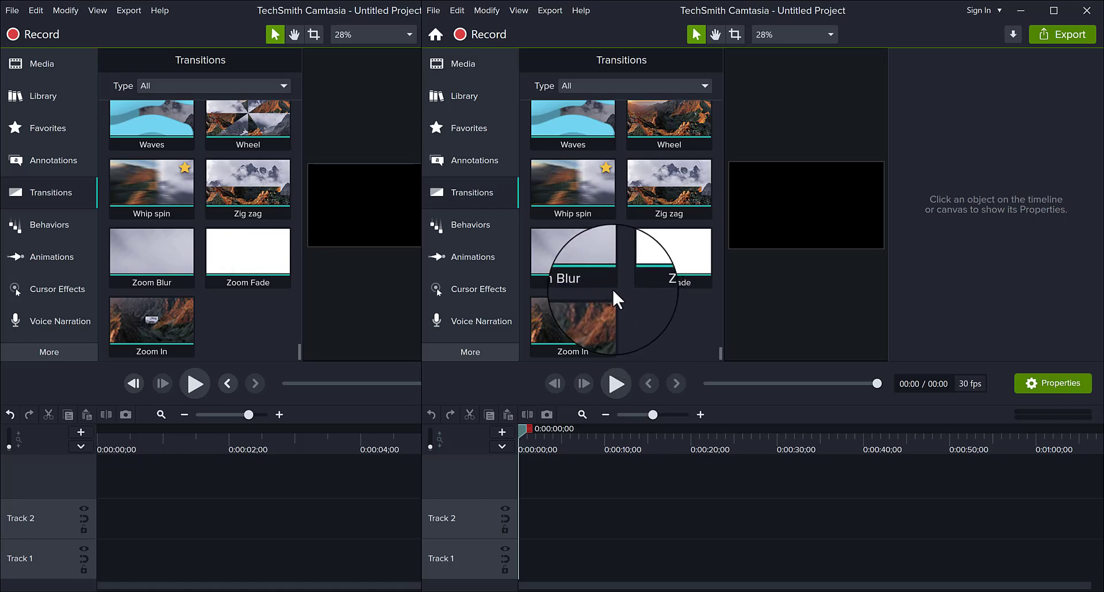
Scroll the 2022 list back up to the P range showing Paint Strokes and Portal.
scroll(634, 305, up, 2)
scroll(635, 292, up, 3)
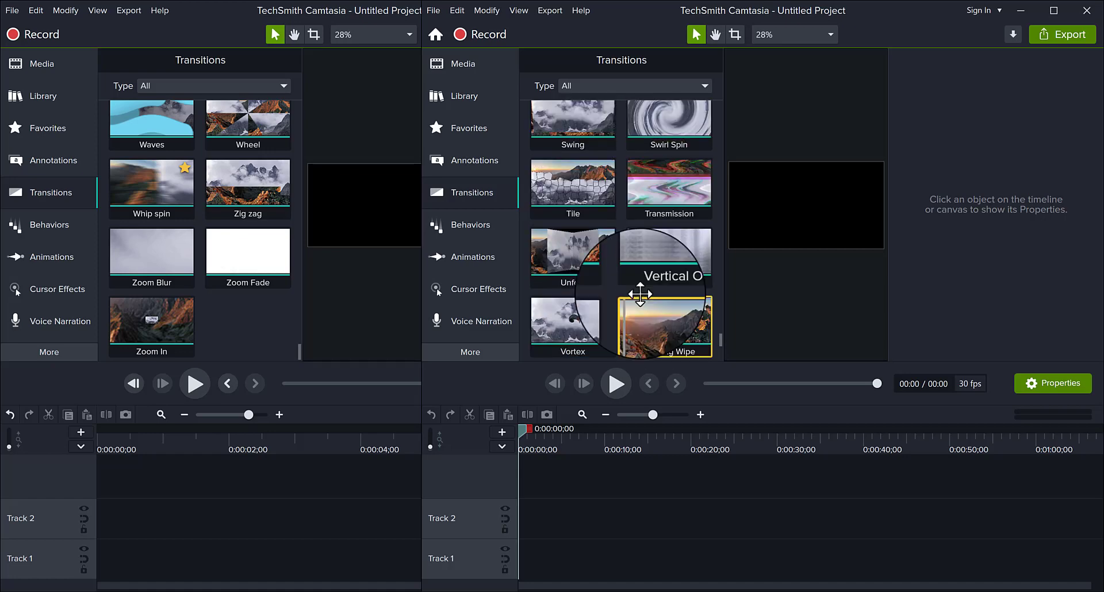
scroll(639, 292, up, 3)
scroll(639, 289, up, 2)
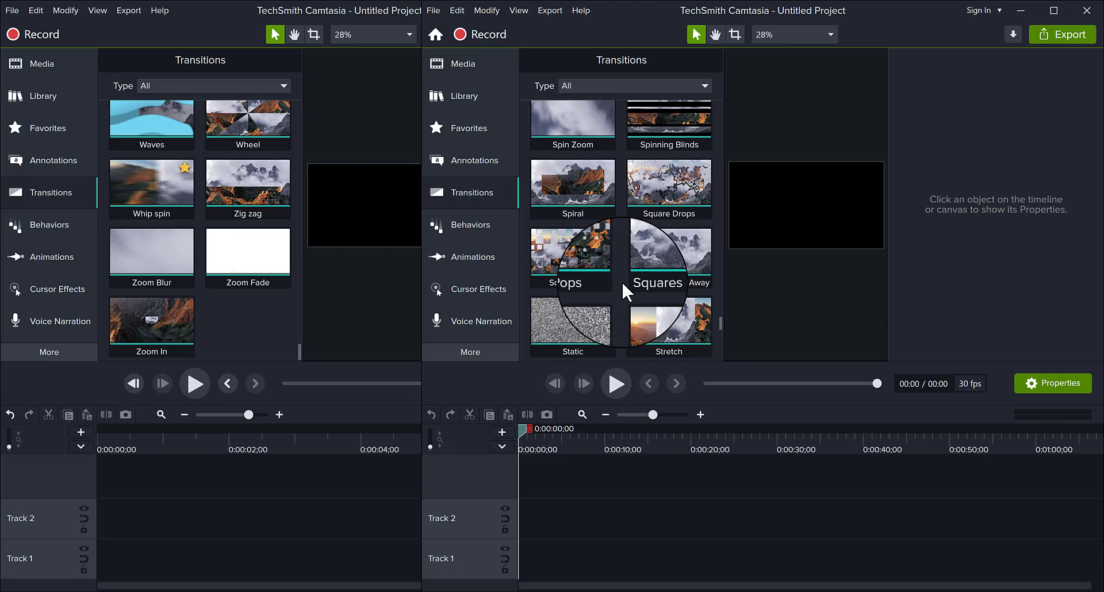
scroll(622, 280, down, 2)
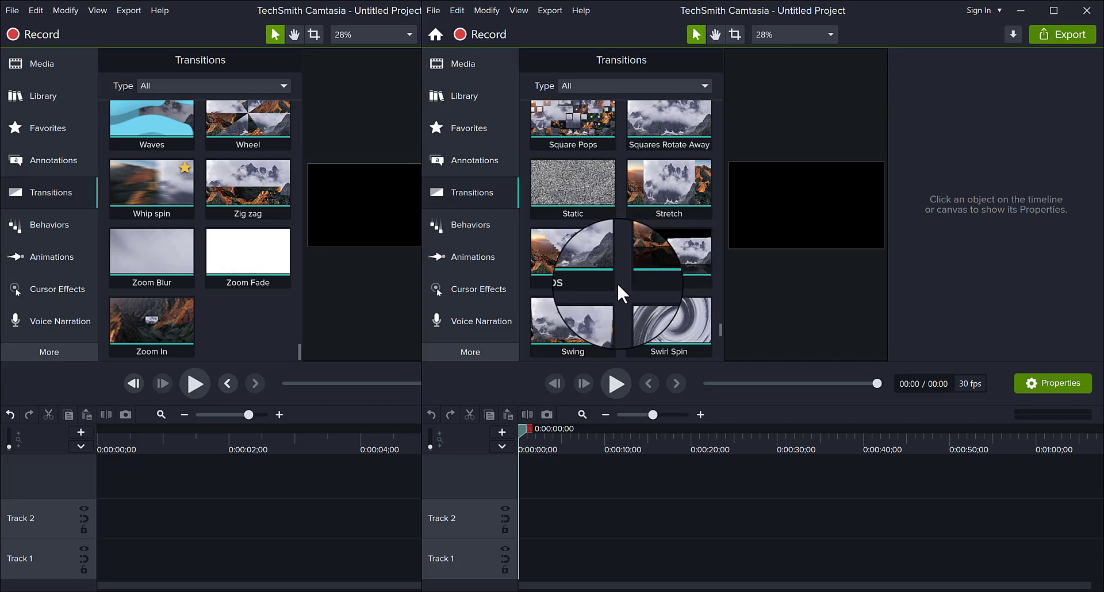
scroll(618, 286, up, 2)
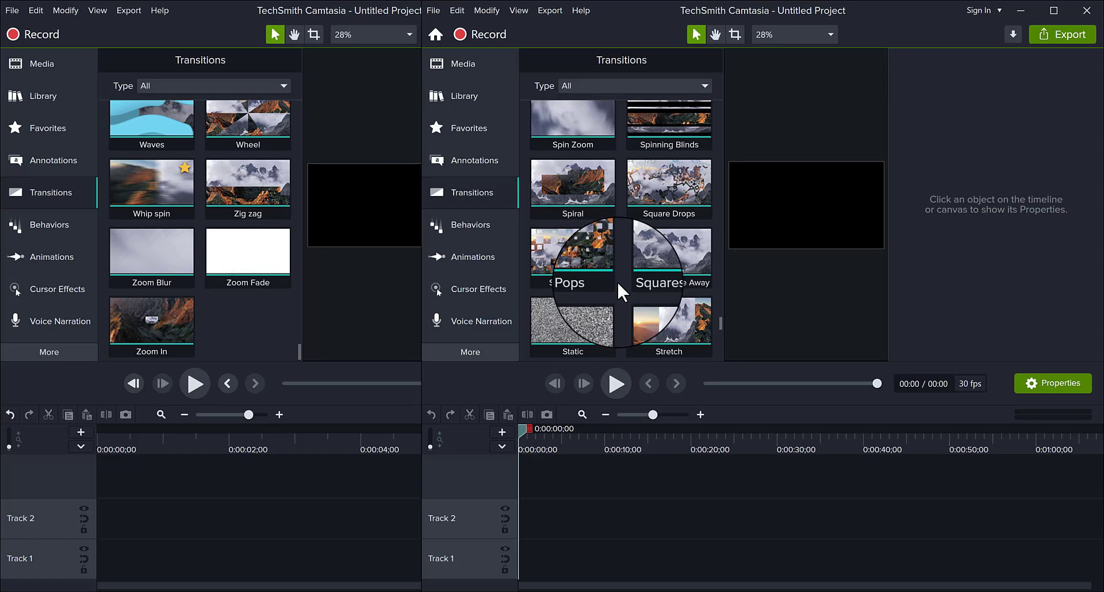
scroll(617, 281, up, 5)
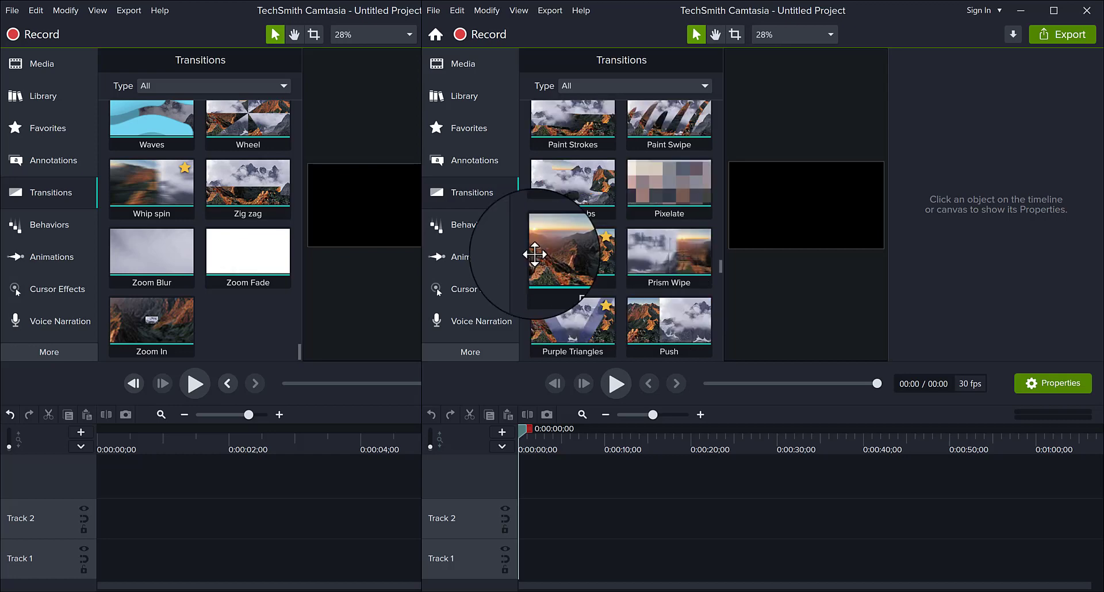